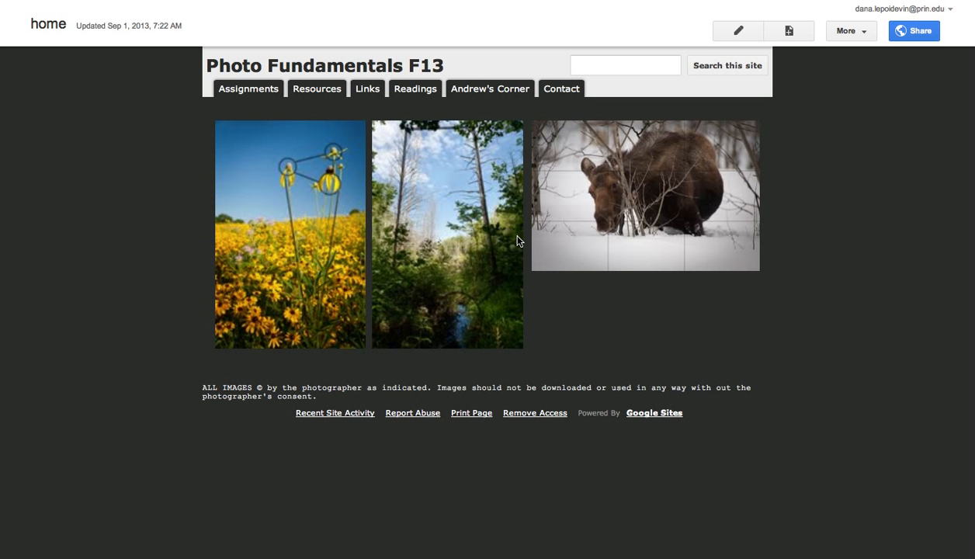
Open the site's management settings, check its storage usage, and go to the list of attachments.
click(857, 35)
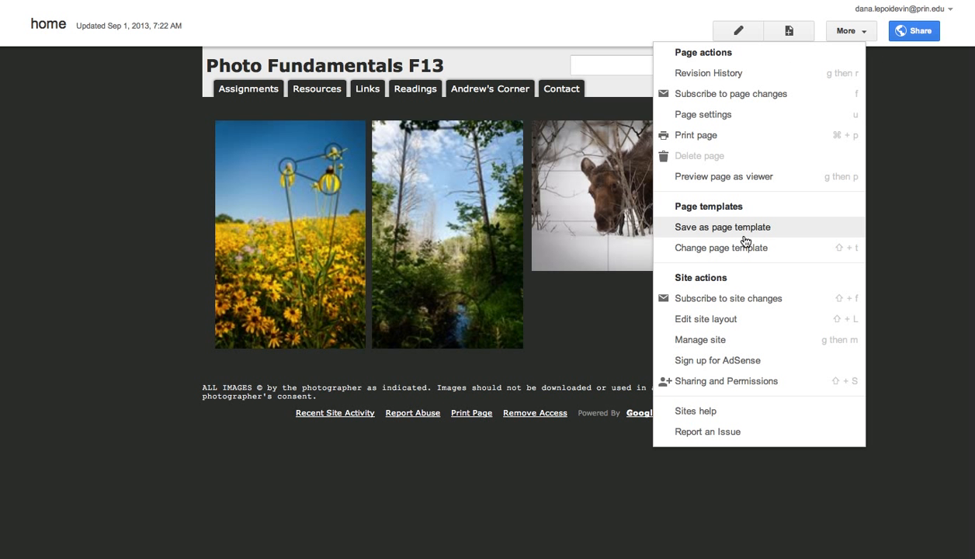
click(713, 344)
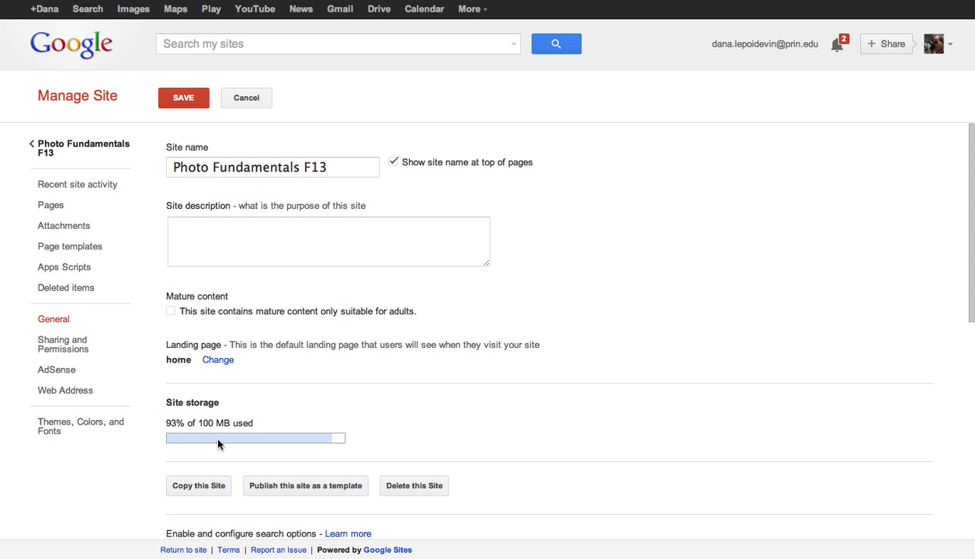
click(70, 227)
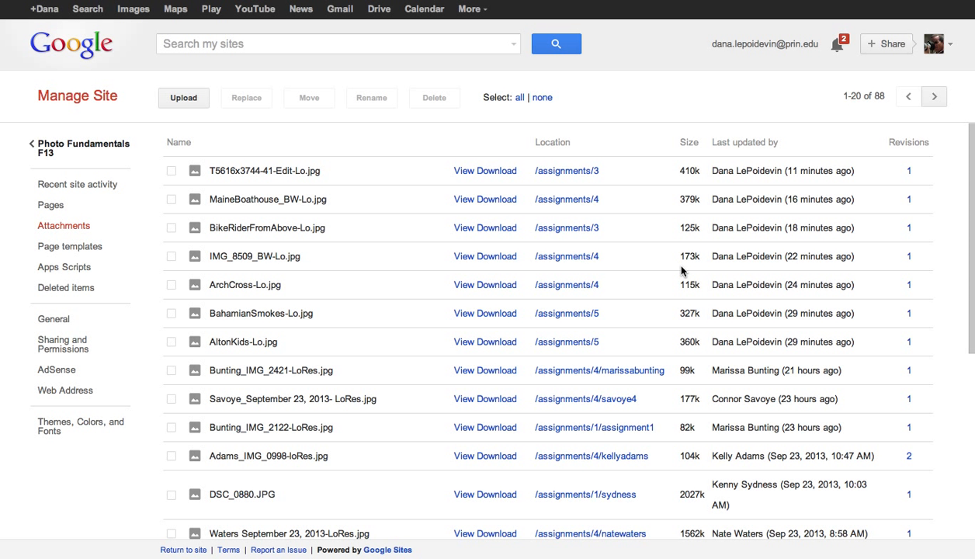
Delete the attachments DSC_0880.JPG, DSC_1050.jpg, and the 1562k and 4789k low-res photos, viewing the DSC_1050.jpg image before deleting.
scroll(685, 340, down, 1)
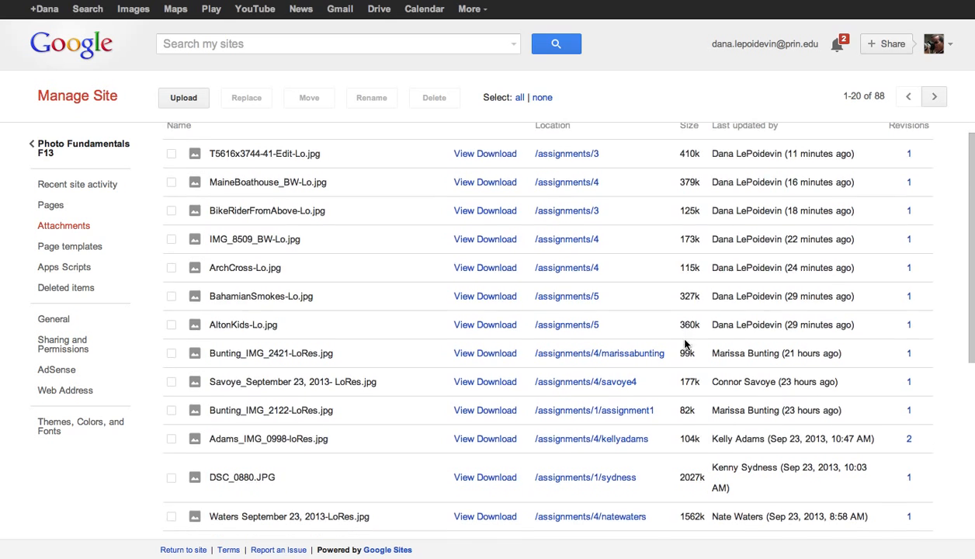
scroll(684, 339, down, 3)
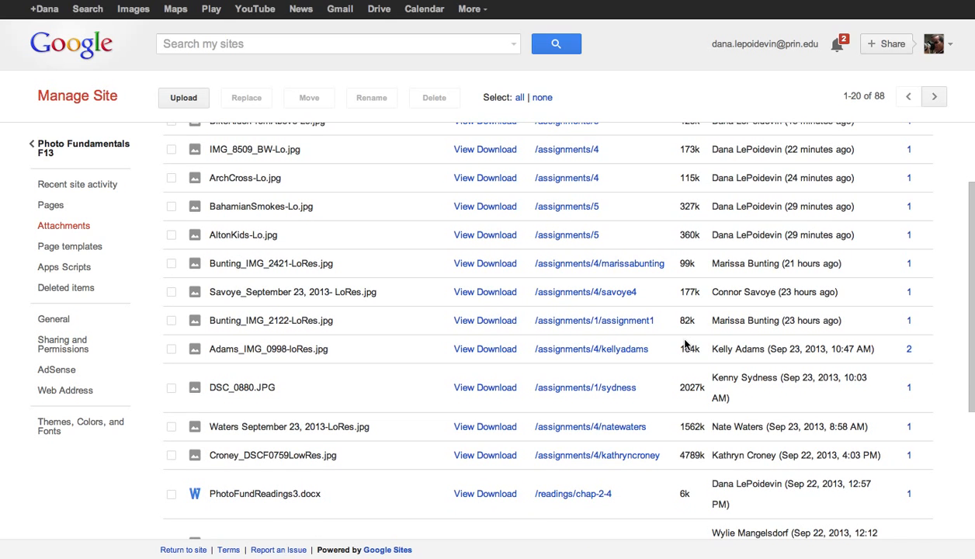
scroll(684, 342, down, 2)
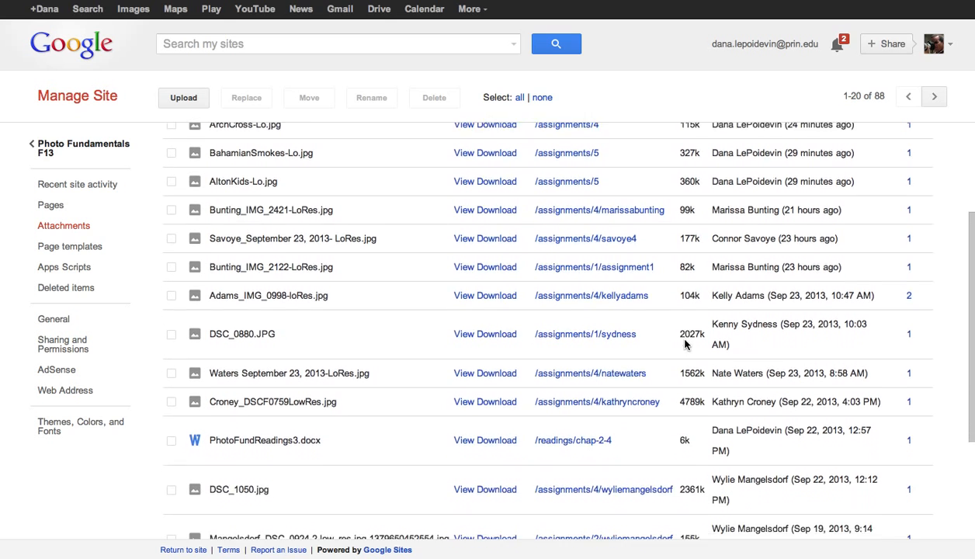
scroll(684, 344, down, 1)
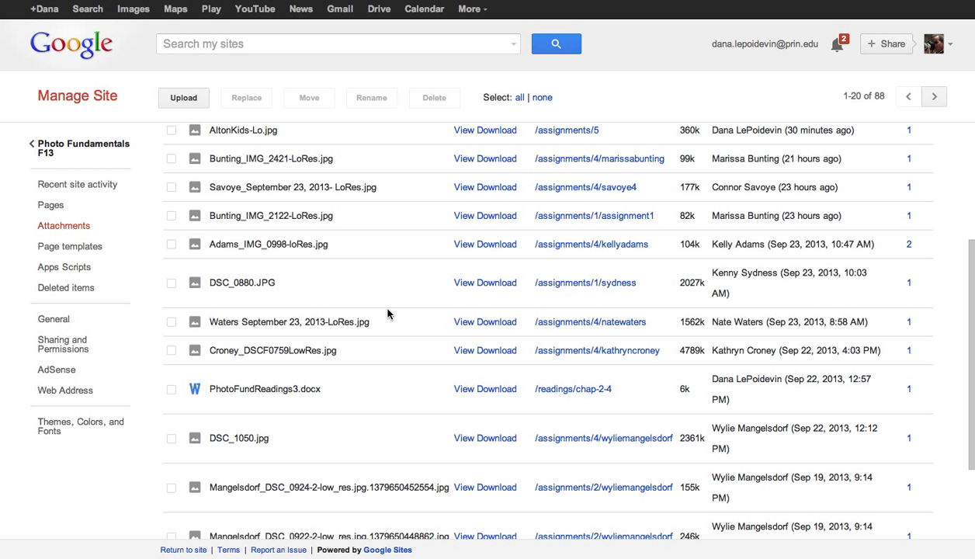
click(172, 283)
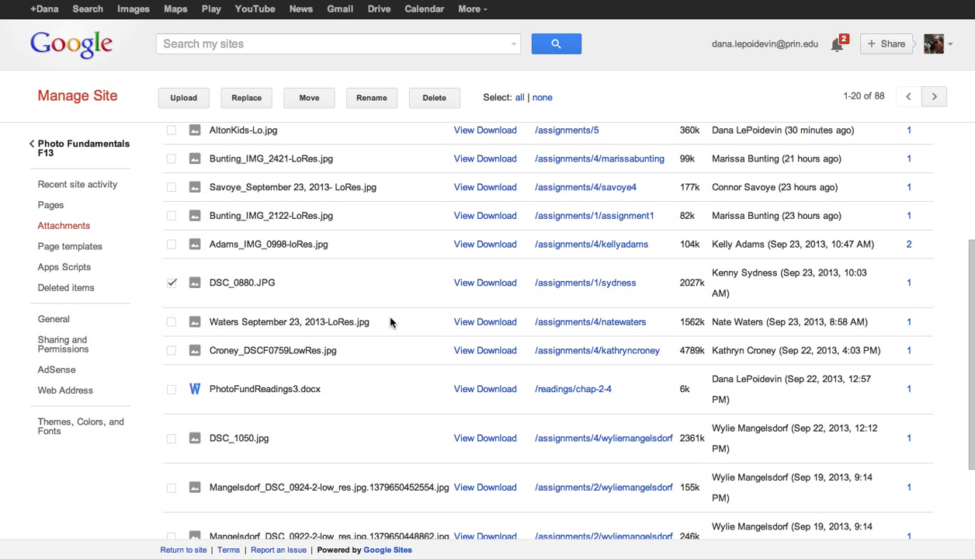
click(172, 321)
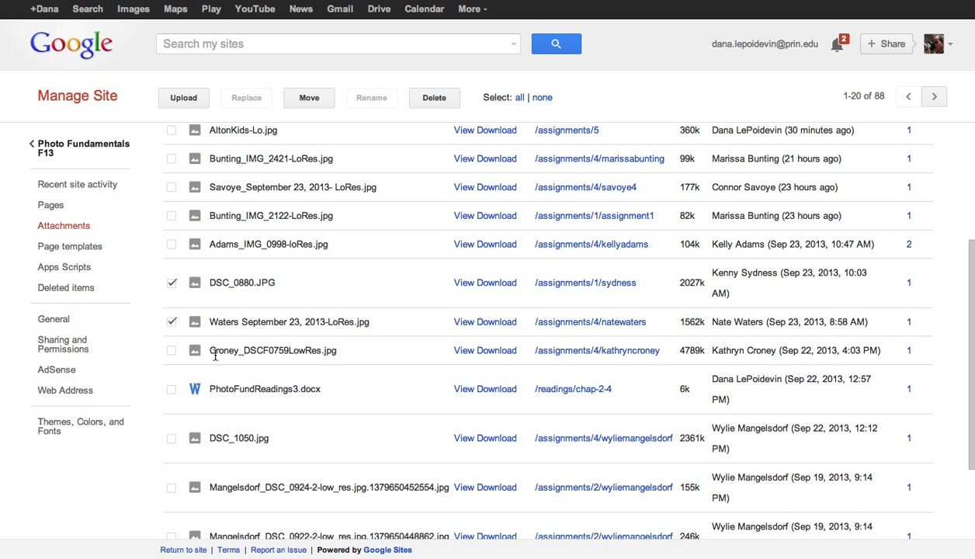
click(172, 350)
scroll(423, 386, down, 3)
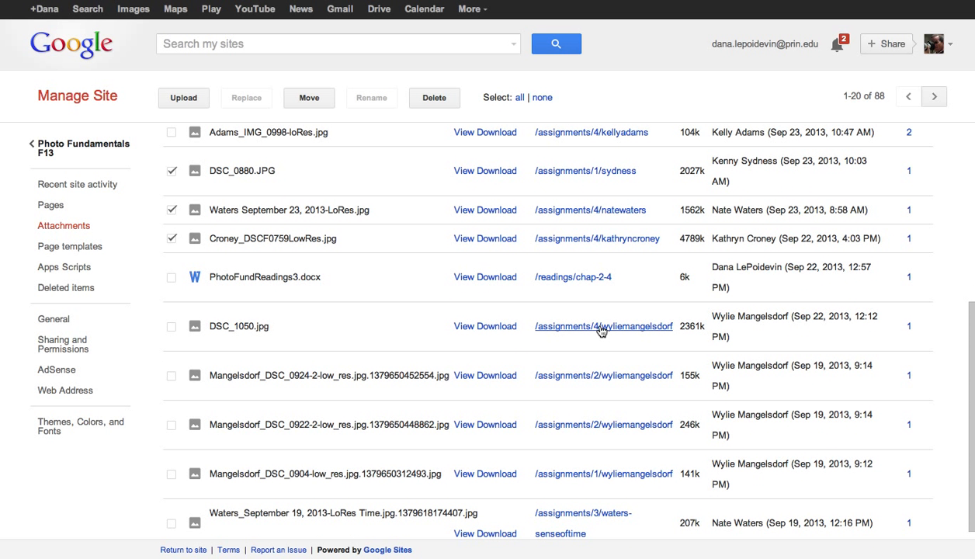
click(171, 326)
scroll(442, 326, down, 1)
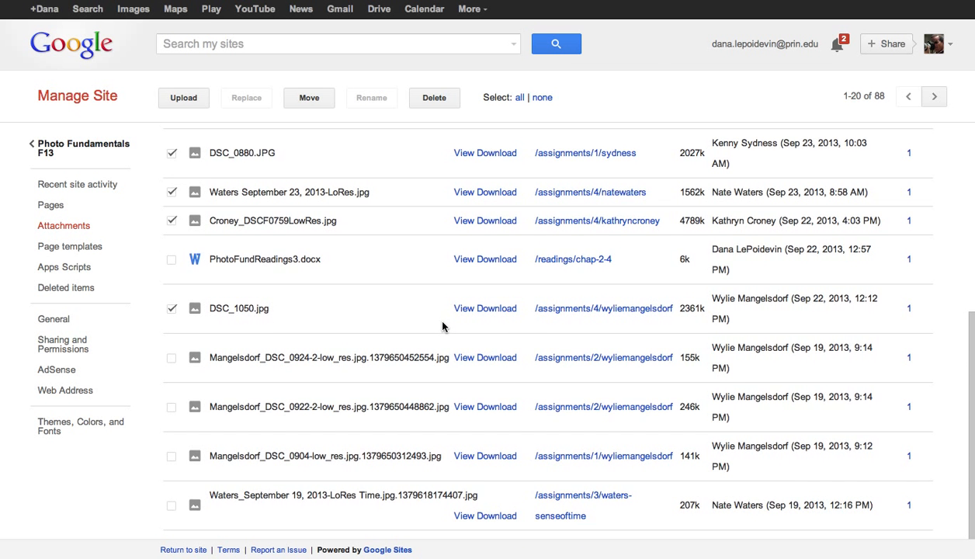
scroll(443, 326, up, 2)
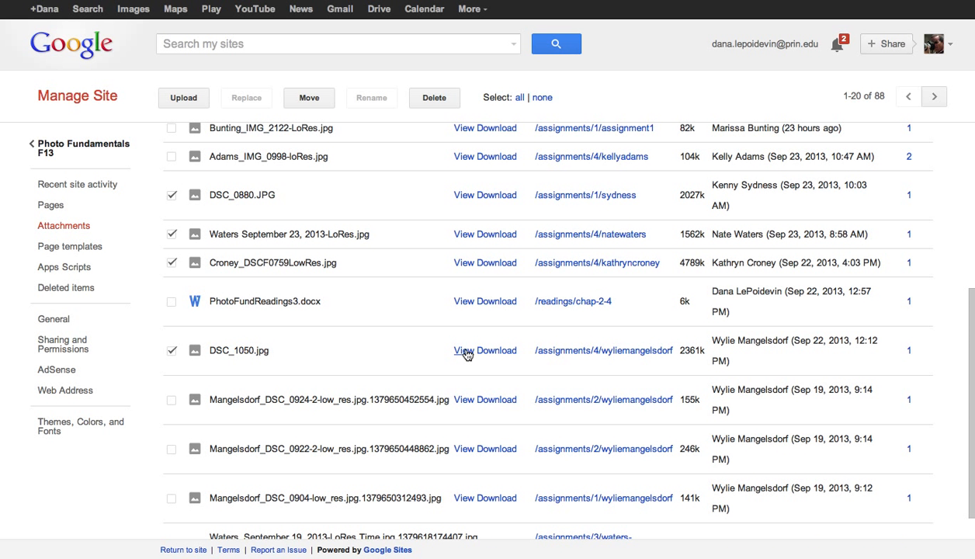
click(466, 351)
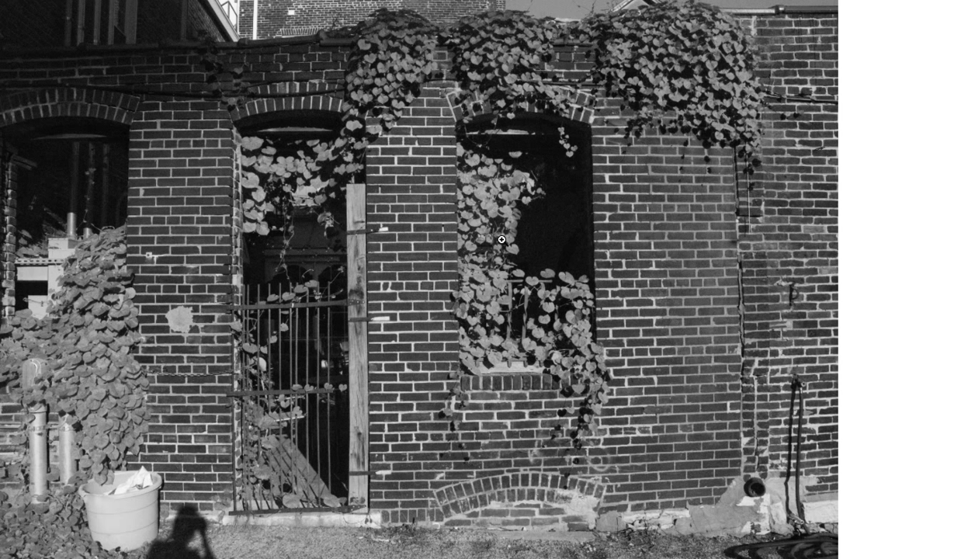
key(alt+Left)
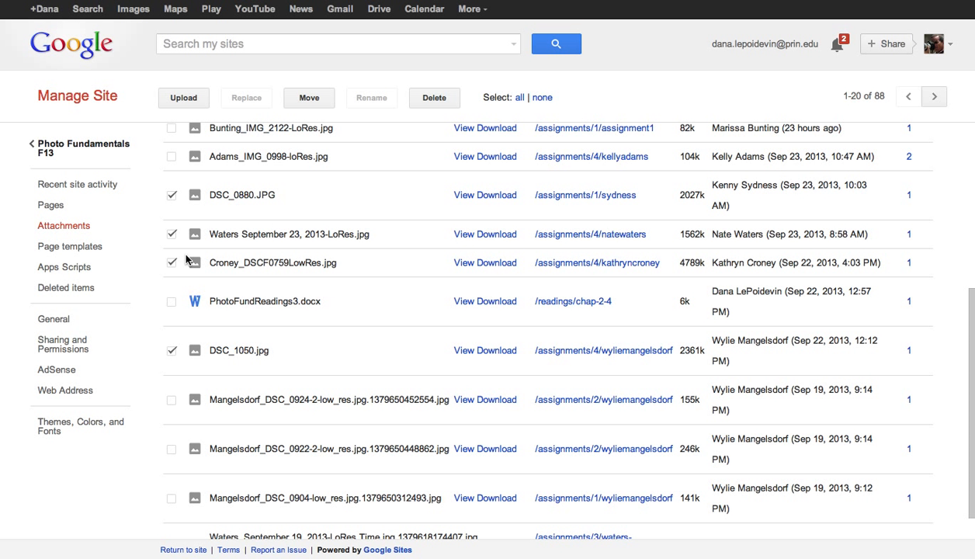
click(434, 102)
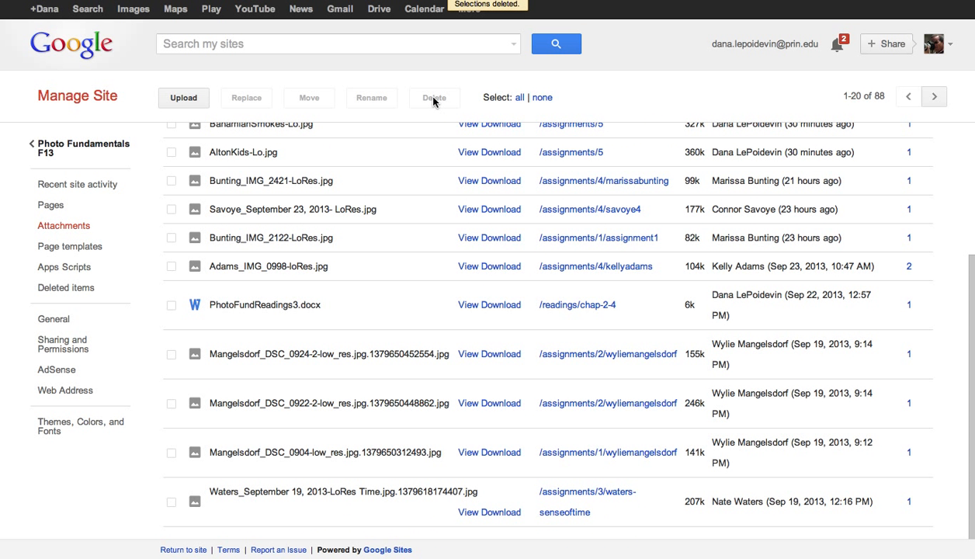
Delete the attachments DSC_0051.jpg.1379564295970.jpg and DSC_0008.jpg.1379564182487.jpg, checking the site storage before and after the deletion.
click(54, 320)
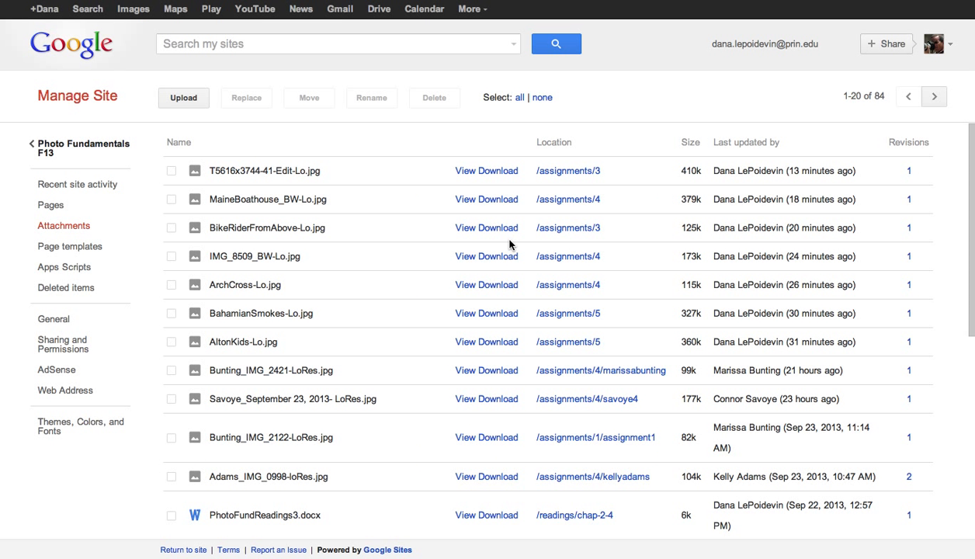
scroll(510, 245, down, 2)
scroll(510, 245, down, 5)
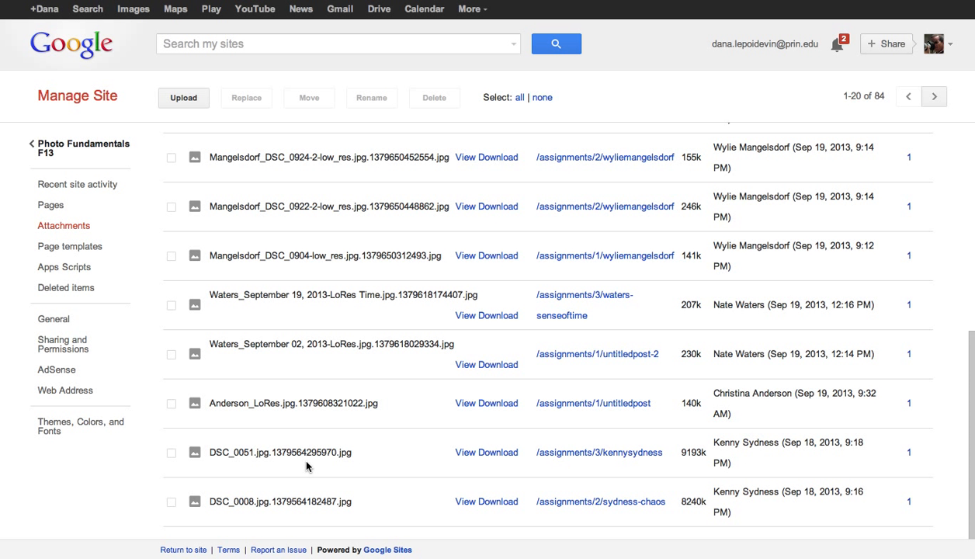
click(172, 452)
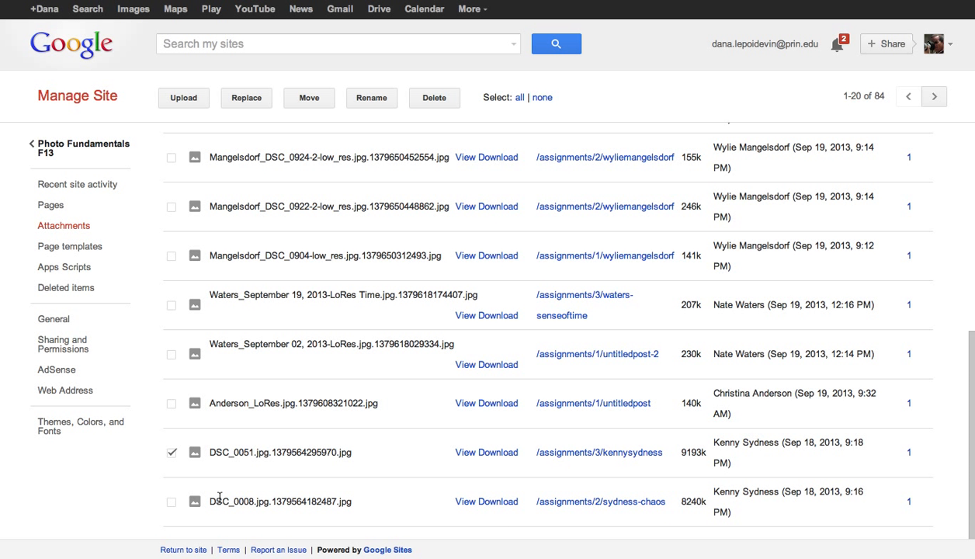
click(172, 501)
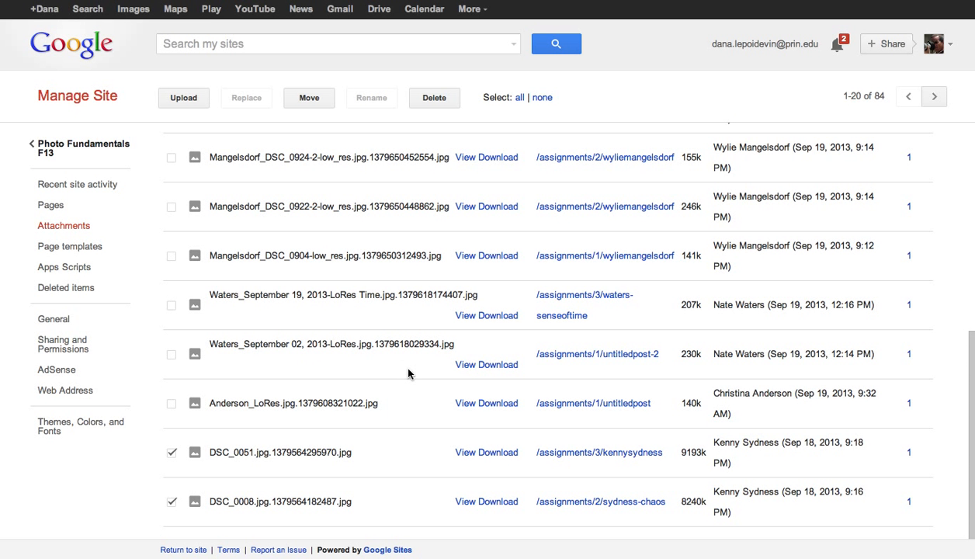
scroll(409, 373, up, 5)
scroll(408, 371, up, 8)
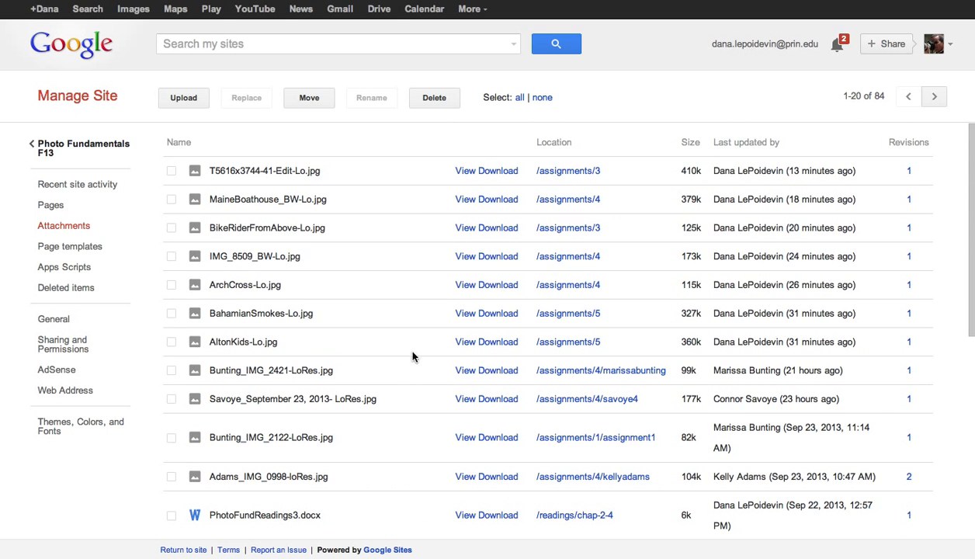
click(433, 99)
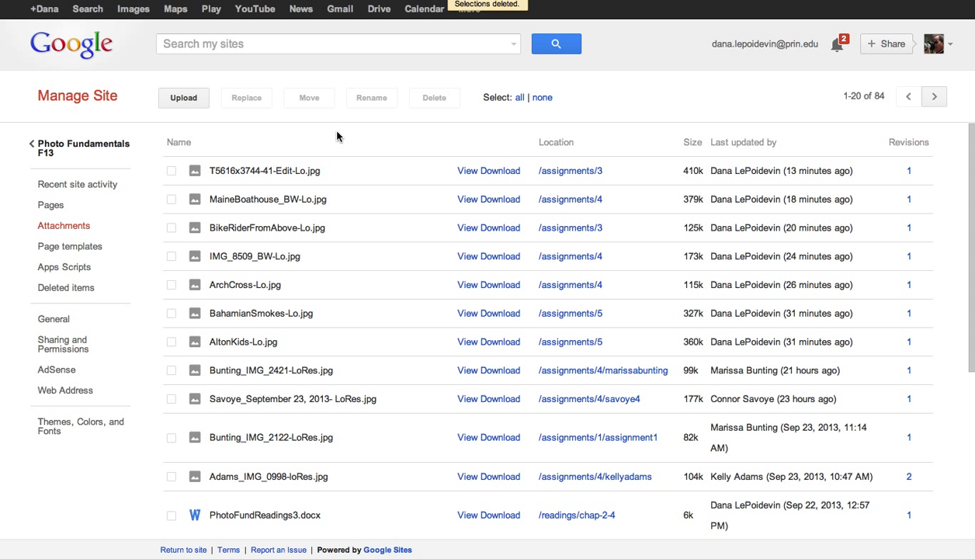
click(62, 321)
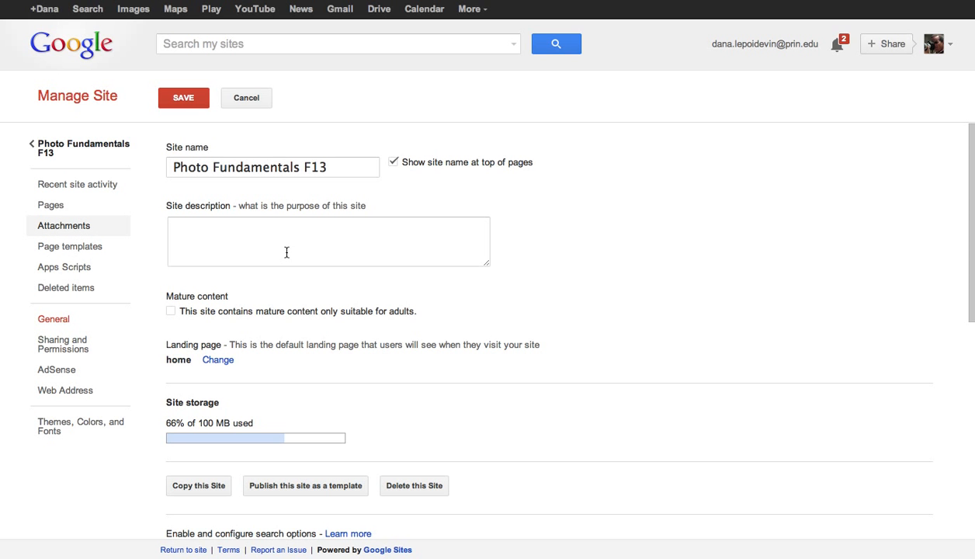
Return to the attachments list and examine the sizes, locations and owners of the remaining files for oversized images.
scroll(399, 255, down, 2)
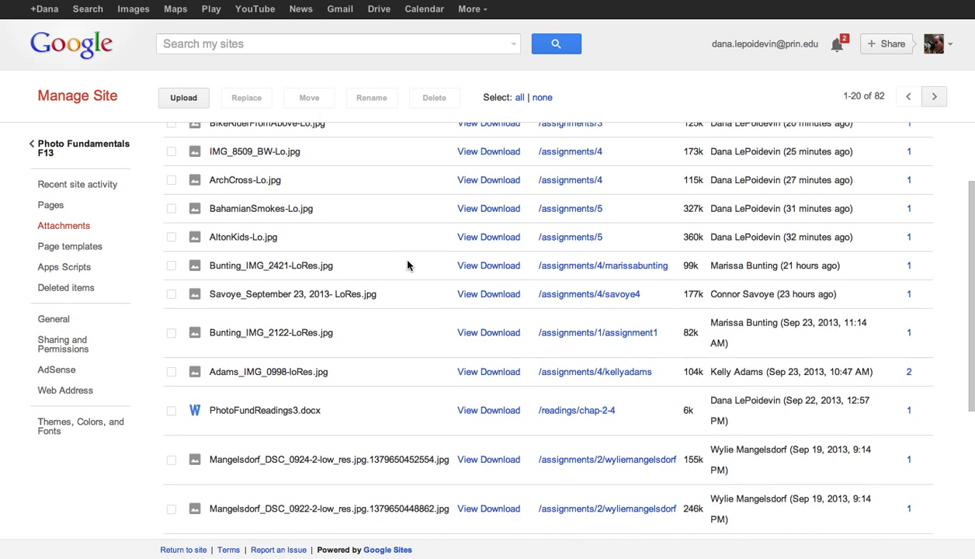
scroll(407, 265, down, 3)
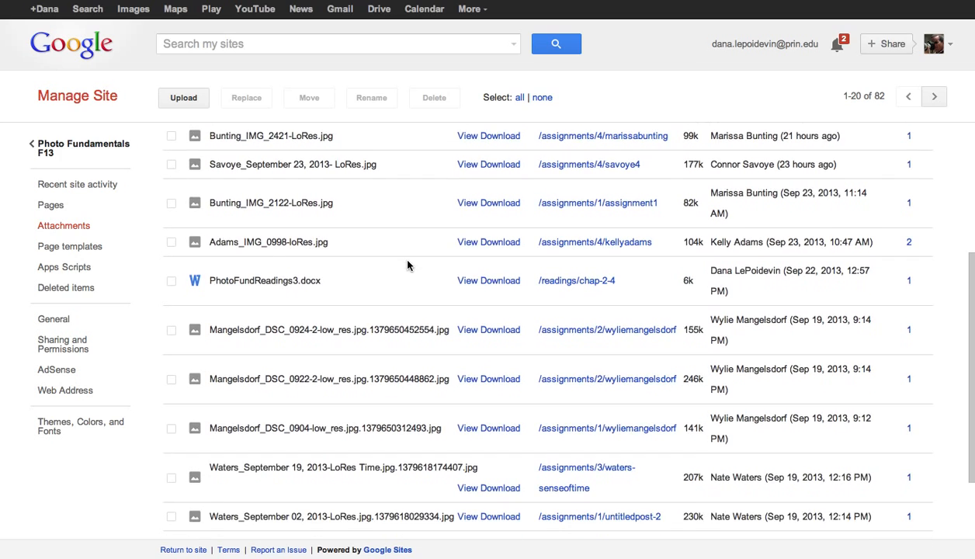
scroll(406, 266, down, 3)
scroll(407, 266, up, 2)
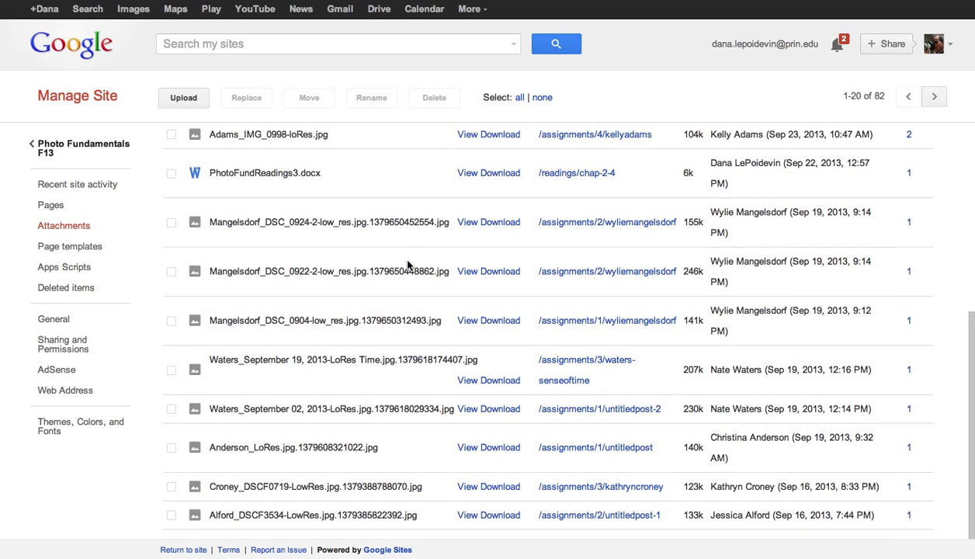
scroll(407, 265, up, 6)
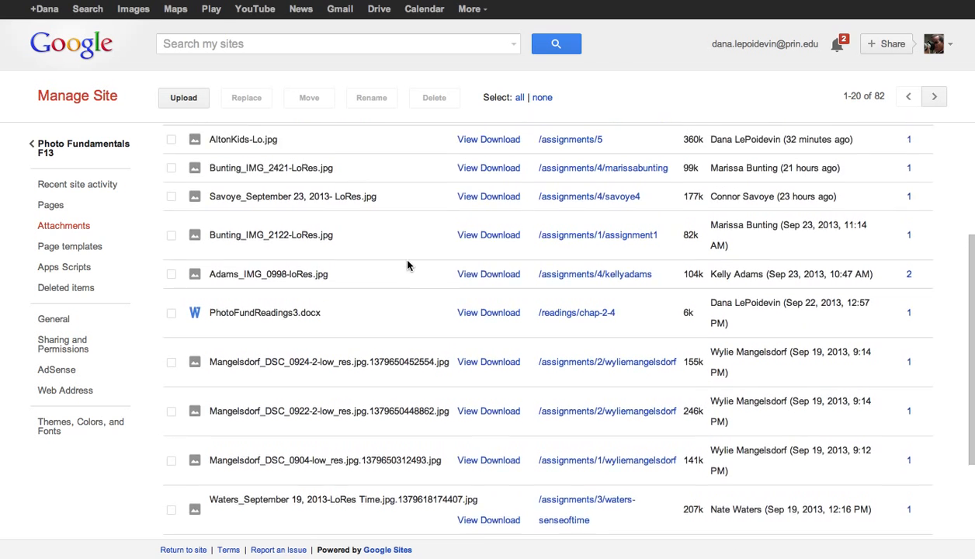
scroll(407, 266, up, 1)
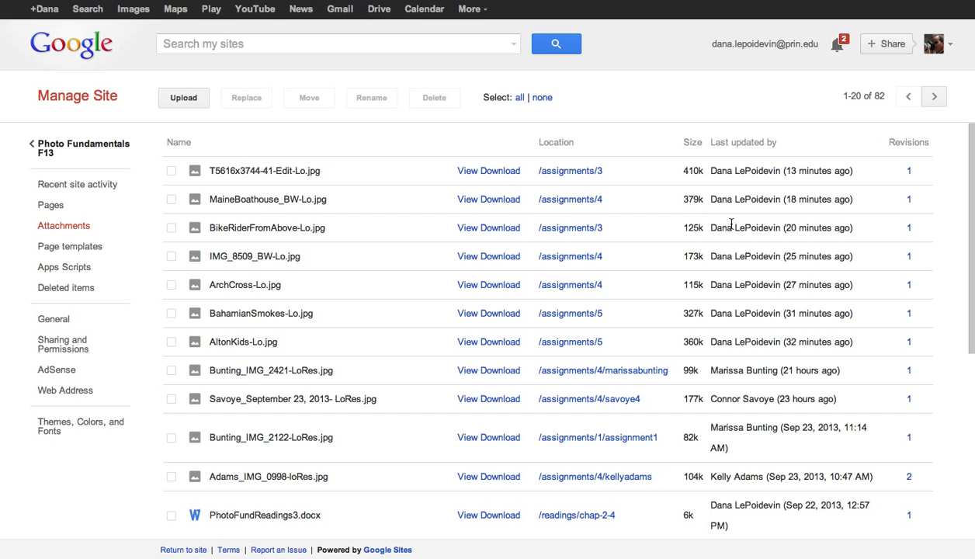
scroll(730, 227, down, 5)
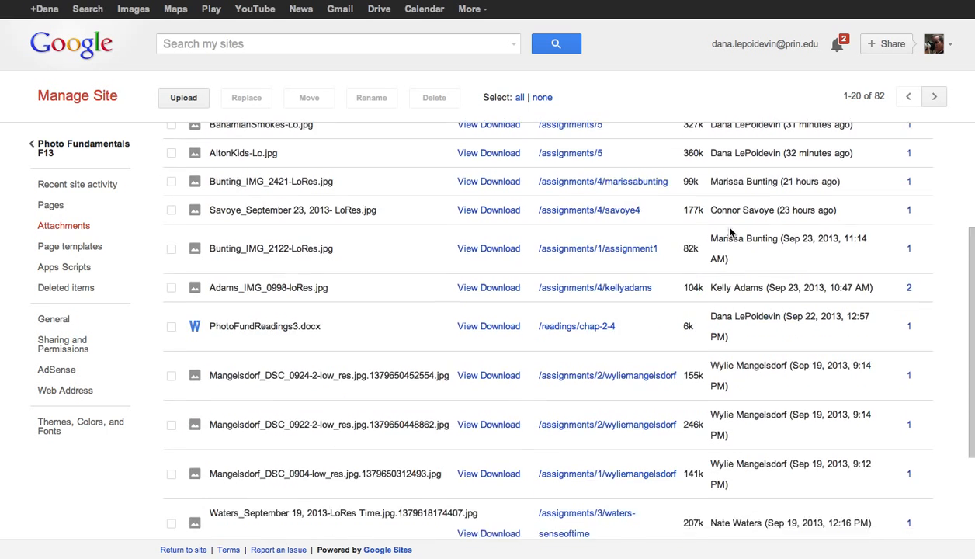
scroll(730, 228, down, 2)
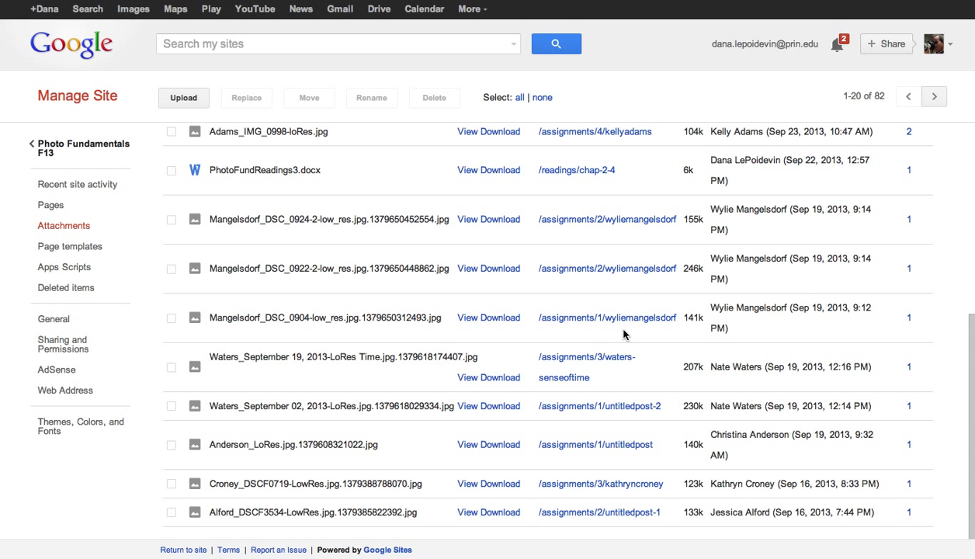
scroll(625, 335, up, 1)
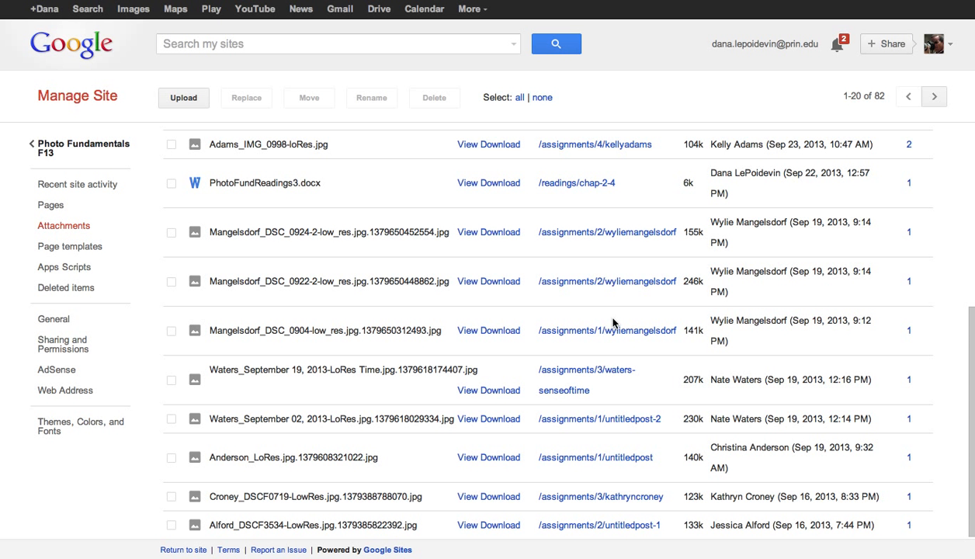
Switch to Finder, check the file details of 2295-robert-capa005.jpg in the Moment folder under Pictures, and return to the browser.
key(super+Tab)
key(super+Tab)
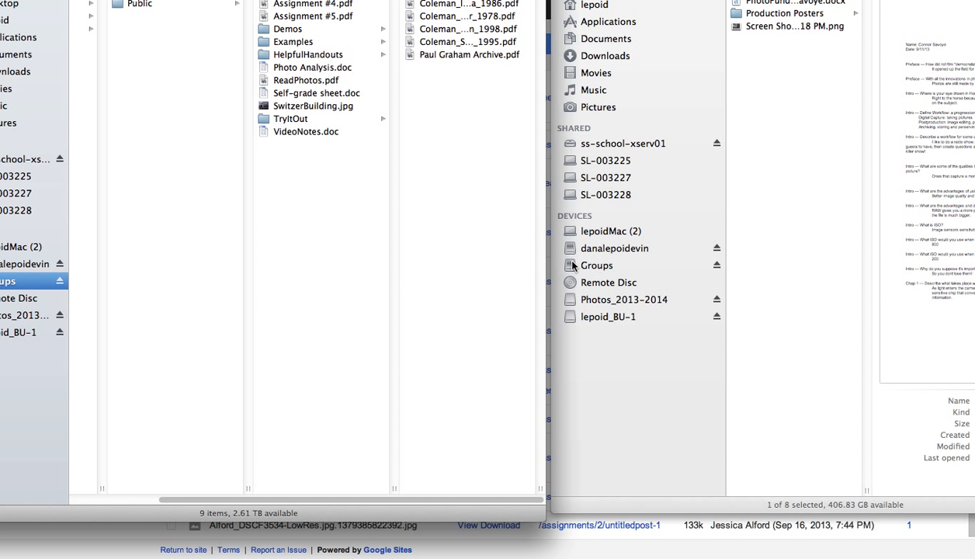
drag(296, 0, 480, 19)
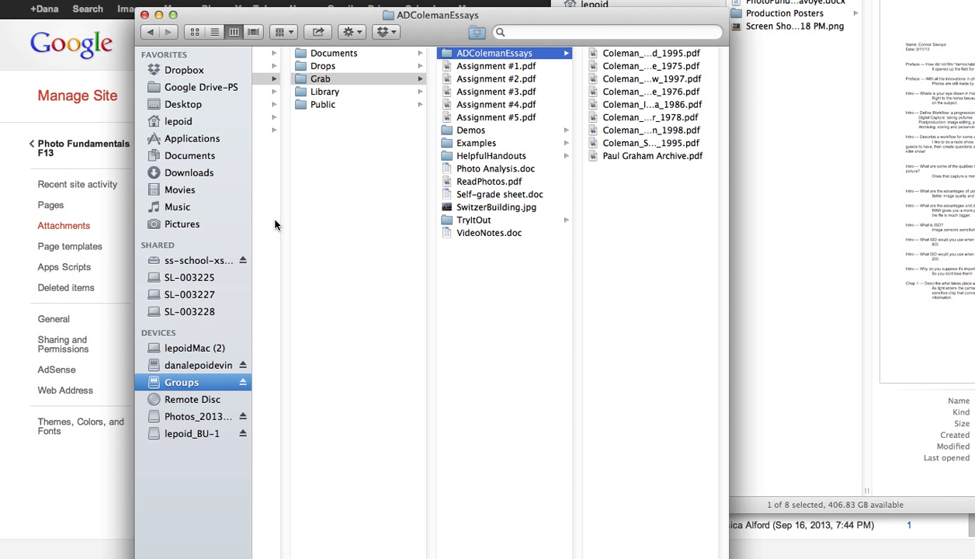
click(194, 223)
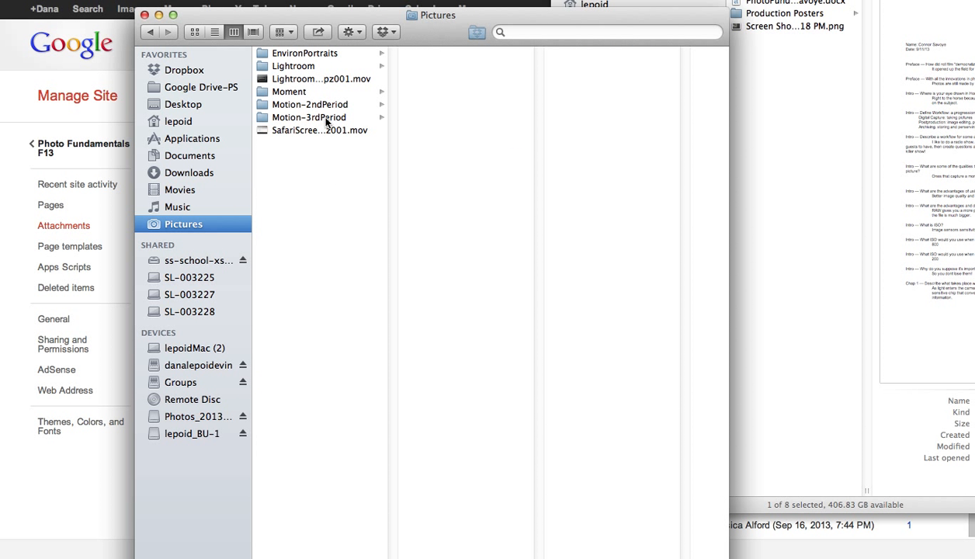
click(295, 89)
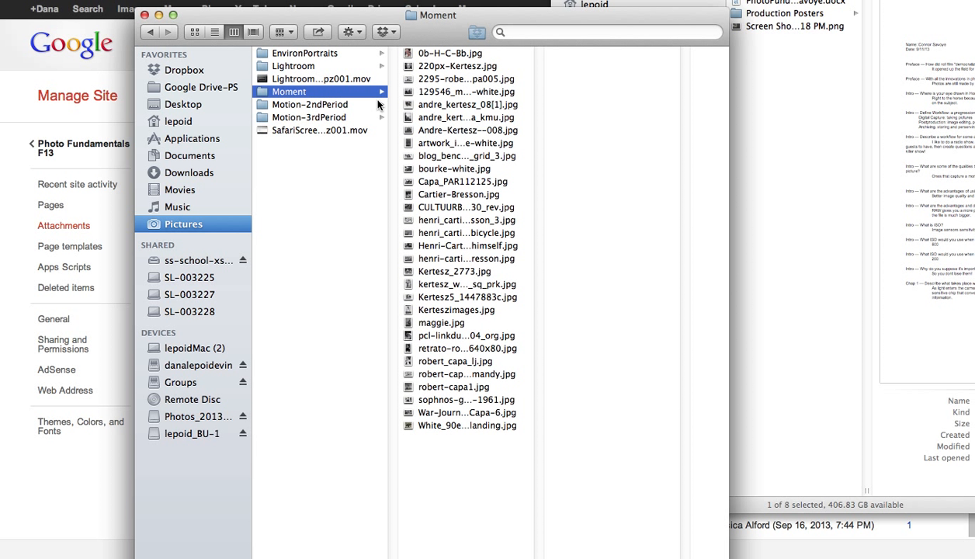
click(467, 79)
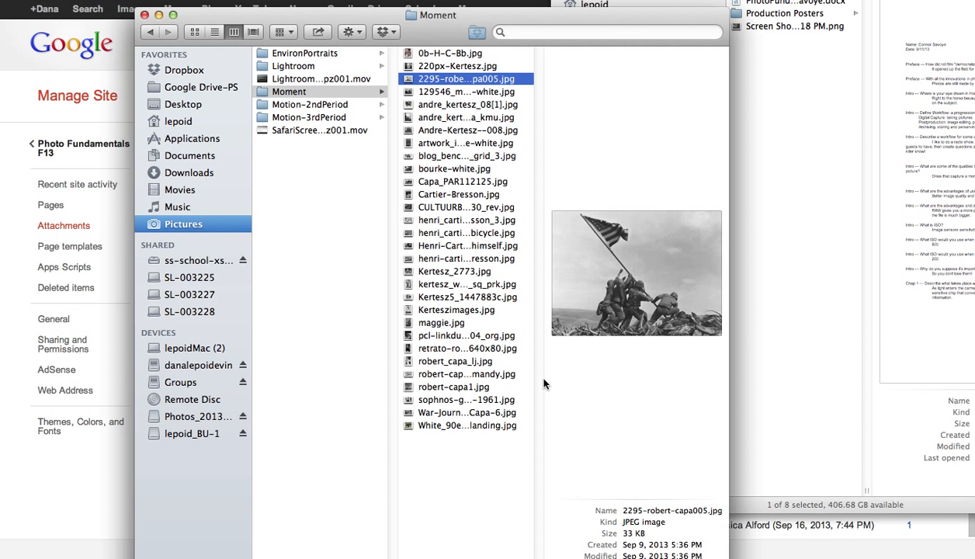
key(super+Tab)
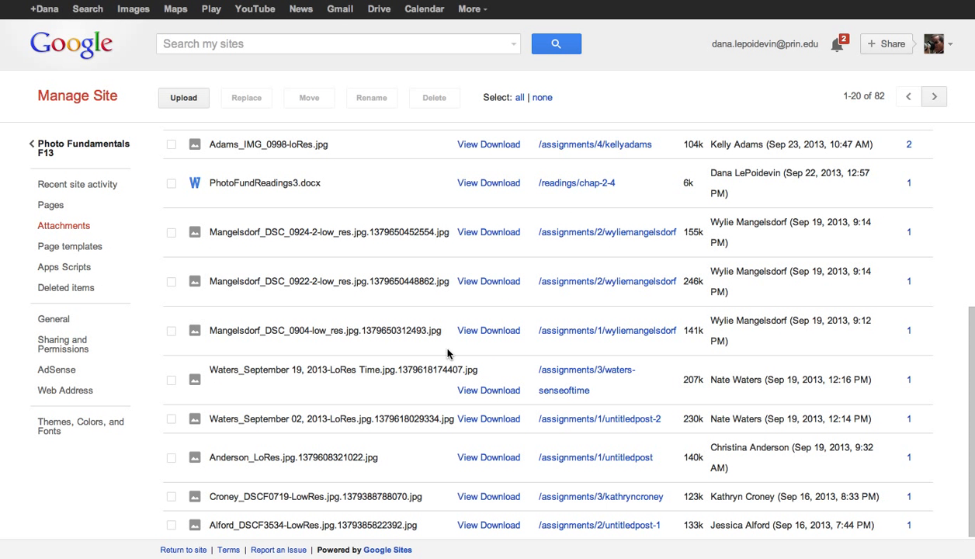